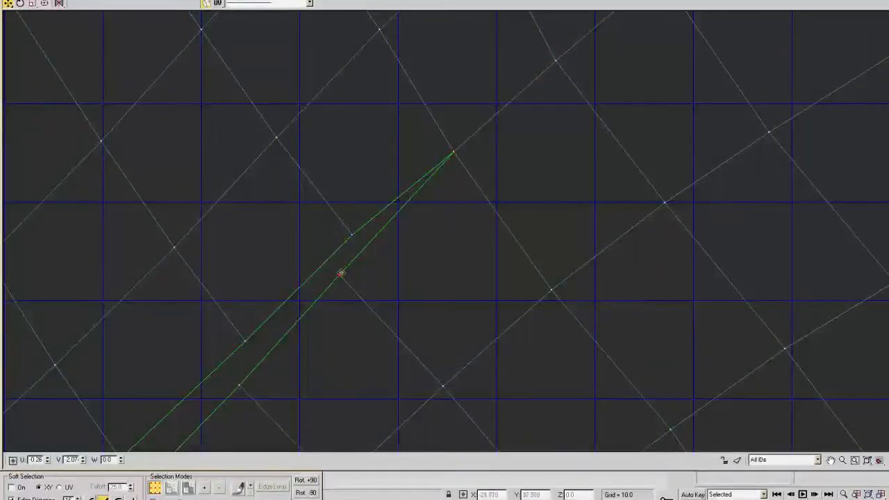
Align and weld the first two split UV vertex pairs at the upper end of the arm shell's open seam.
{"action": "left_click", "coordinate": [350, 238]}
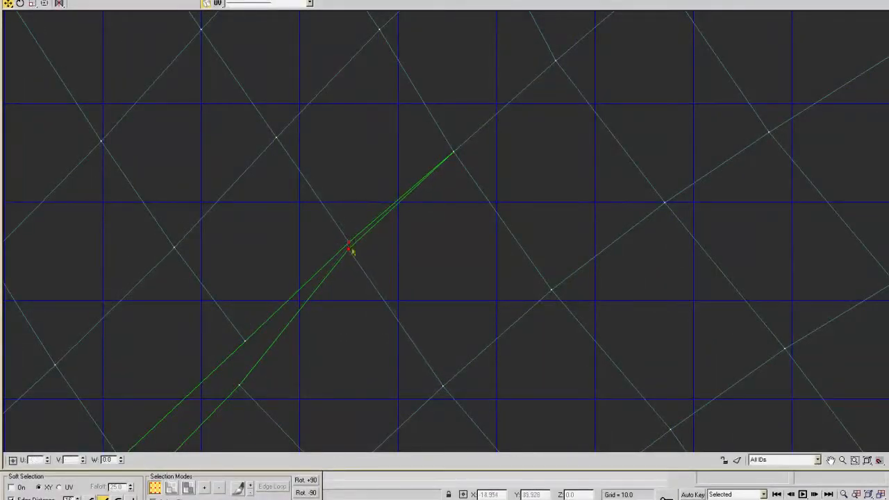
{"action": "right_click", "coordinate": [345, 250]}
{"action": "left_click", "coordinate": [327, 261]}
{"action": "middle_click_drag", "start_coordinate": [271, 294], "coordinate": [350, 198]}
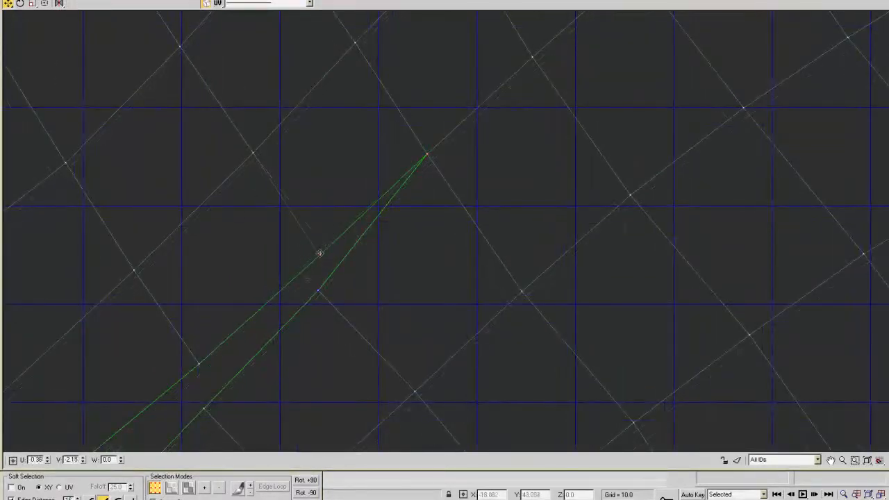
{"action": "right_click", "coordinate": [315, 291]}
{"action": "left_click", "coordinate": [294, 301]}
Align and weld the following two split vertex pairs farther down the seam to continue closing the arm shell.
{"action": "middle_click_drag", "start_coordinate": [288, 318], "coordinate": [376, 194]}
{"action": "left_click_drag", "start_coordinate": [287, 240], "coordinate": [291, 283]}
{"action": "right_click", "coordinate": [295, 286]}
{"action": "left_click", "coordinate": [277, 296]}
{"action": "middle_click_drag", "start_coordinate": [248, 311], "coordinate": [339, 215]}
{"action": "left_click_drag", "start_coordinate": [200, 286], "coordinate": [210, 324]}
{"action": "right_click", "coordinate": [212, 329]}
{"action": "left_click", "coordinate": [195, 338]}
Weld the split UV vertices at the inner end of the notch in the shell's shoulder outline.
{"action": "scroll", "coordinate": [364, 252], "scroll_direction": "down", "scroll_amount": 3}
{"action": "middle_click_drag", "start_coordinate": [363, 252], "coordinate": [190, 335]}
{"action": "scroll", "coordinate": [354, 326], "scroll_direction": "down", "scroll_amount": 4}
{"action": "scroll", "coordinate": [403, 197], "scroll_direction": "up", "scroll_amount": 4}
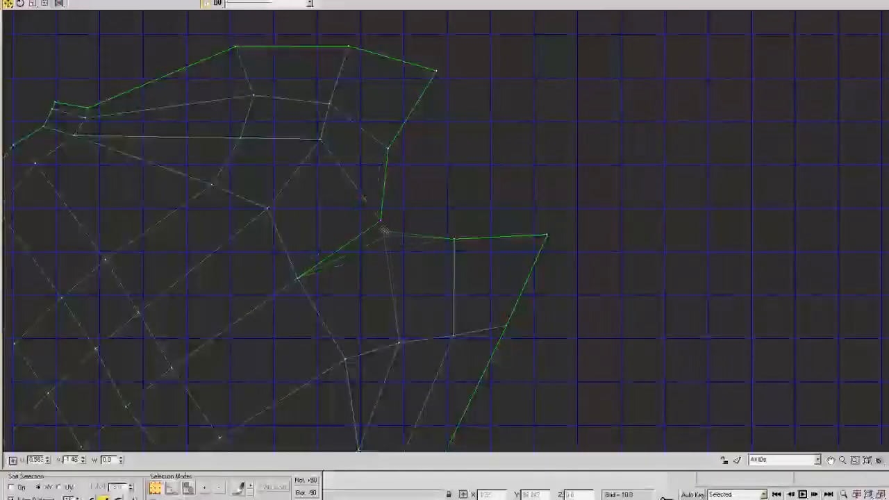
{"action": "right_click", "coordinate": [384, 221]}
{"action": "left_click", "coordinate": [367, 232]}
Close the rest of the shoulder notch by aligning and welding its two remaining outer UV vertex pairs.
{"action": "middle_click_drag", "start_coordinate": [415, 155], "coordinate": [362, 211]}
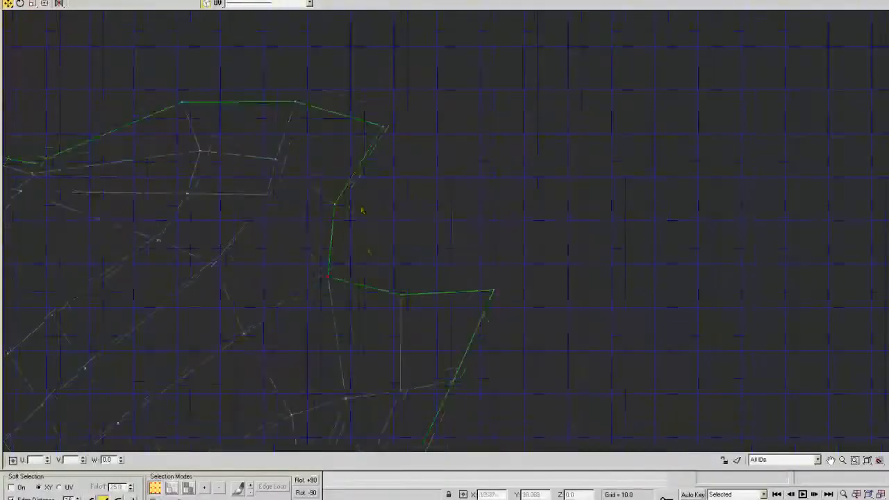
{"action": "left_click_drag", "start_coordinate": [368, 226], "coordinate": [374, 239]}
{"action": "left_click_drag", "start_coordinate": [400, 292], "coordinate": [375, 243]}
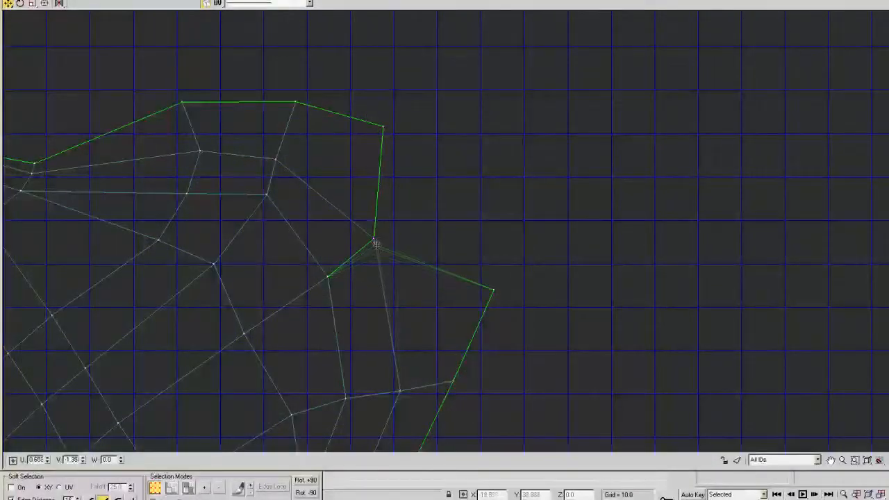
{"action": "right_click", "coordinate": [371, 240]}
{"action": "left_click", "coordinate": [364, 249]}
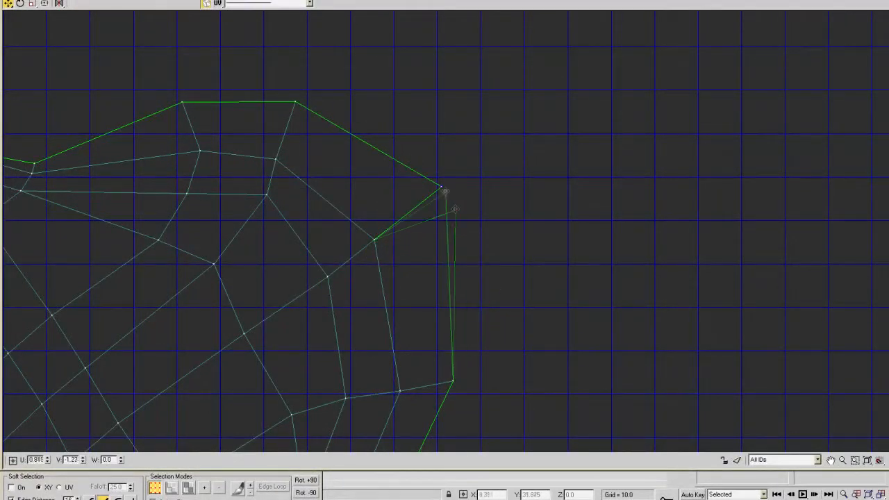
{"action": "right_click", "coordinate": [439, 201]}
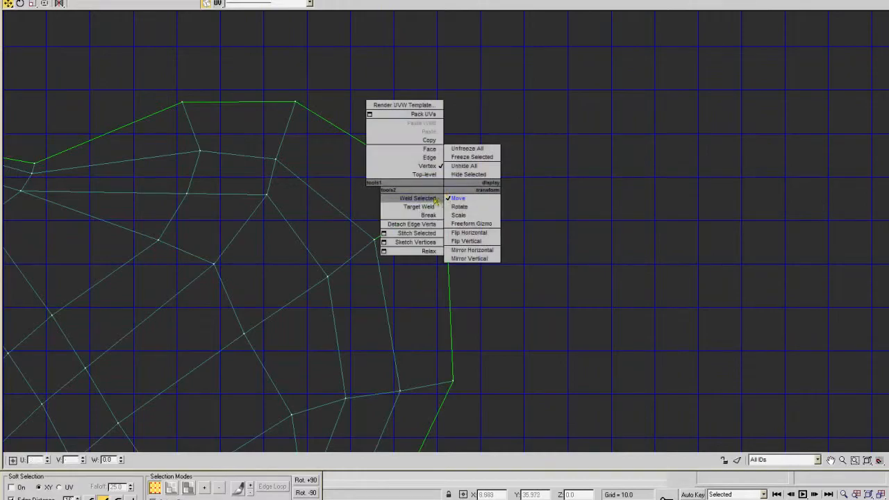
{"action": "left_click", "coordinate": [432, 205]}
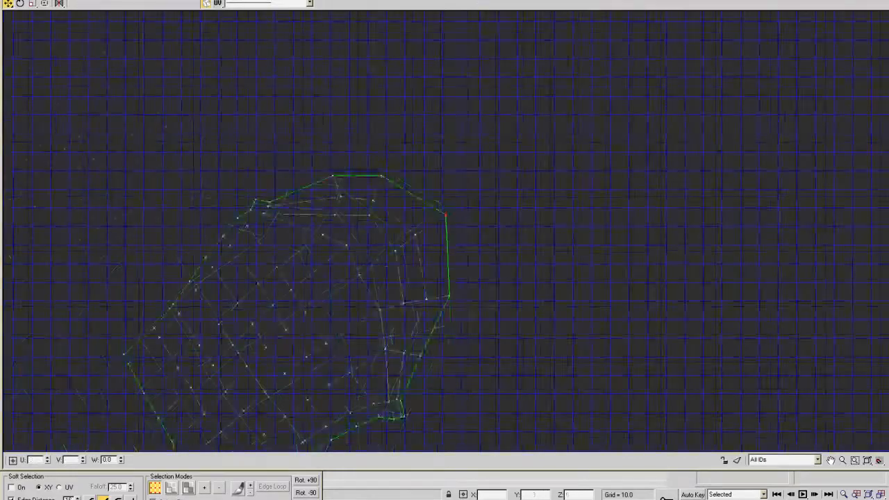
Restore the UV editor to its smaller size and show the shoulder's checker pattern beside it.
{"action": "double_click", "coordinate": [476, 1]}
{"action": "middle_click_drag", "start_coordinate": [547, 154], "coordinate": [489, 177], "text": "alt"}
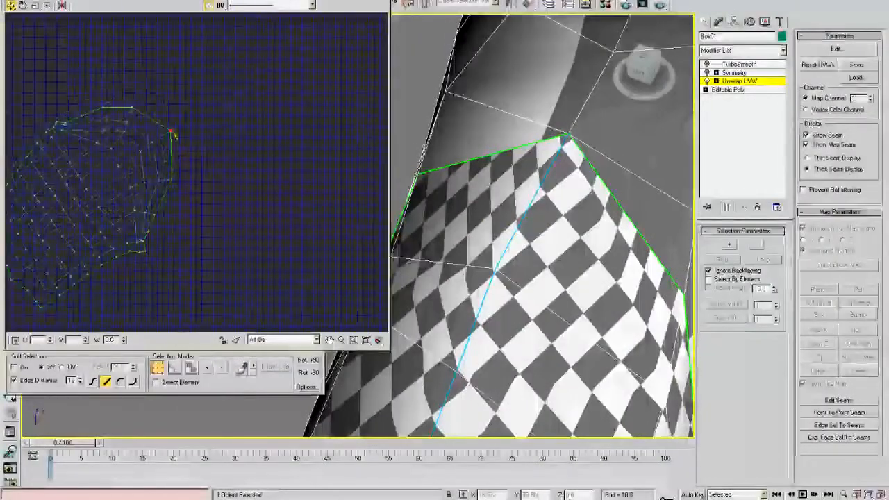
Try pulling the shoulder's welded corner UV vertex far outward, and undo the move.
{"action": "left_click_drag", "start_coordinate": [174, 135], "coordinate": [250, 74]}
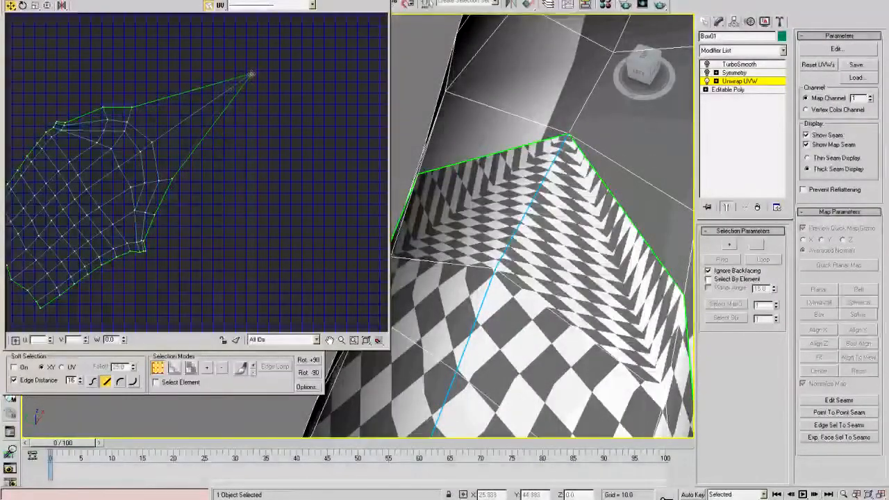
{"action": "key", "text": "ctrl+z"}
{"action": "key", "text": "ctrl+z"}
{"action": "key", "text": "ctrl+z"}
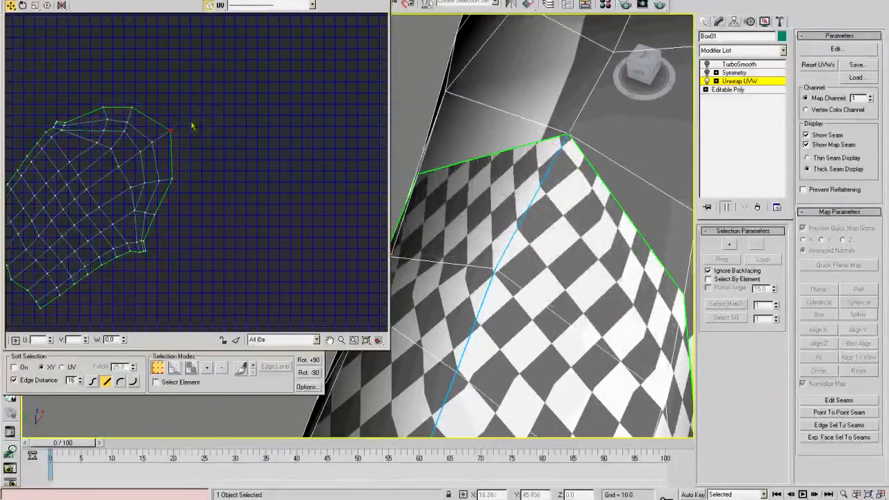
Nudge the UV vertices on the shoulder outline slightly outward to even out the checker pattern.
{"action": "left_click_drag", "start_coordinate": [171, 131], "coordinate": [178, 122]}
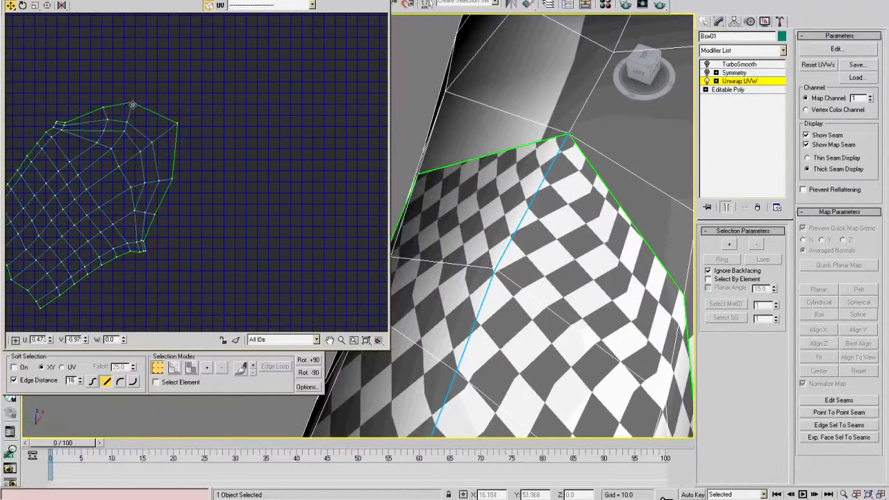
{"action": "left_click_drag", "start_coordinate": [175, 180], "coordinate": [178, 181]}
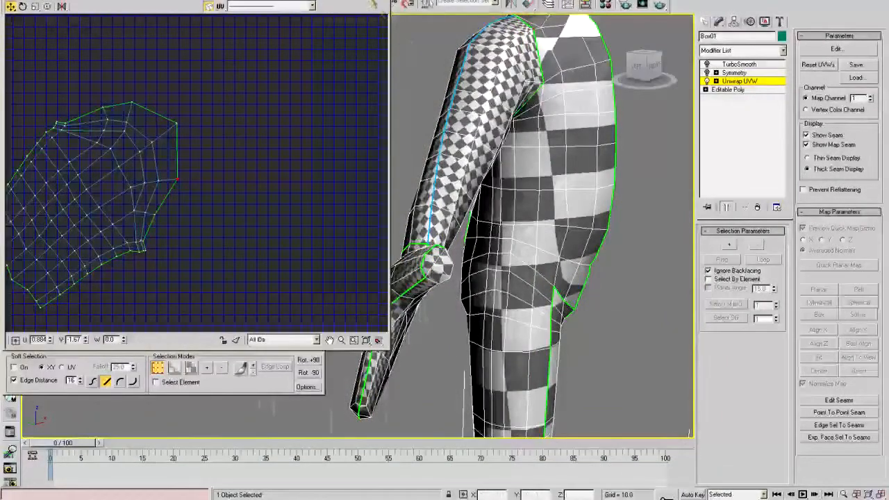
Examine the checker pattern along the arm and shoulder from several angles for stretching.
{"action": "left_click", "coordinate": [375, 4]}
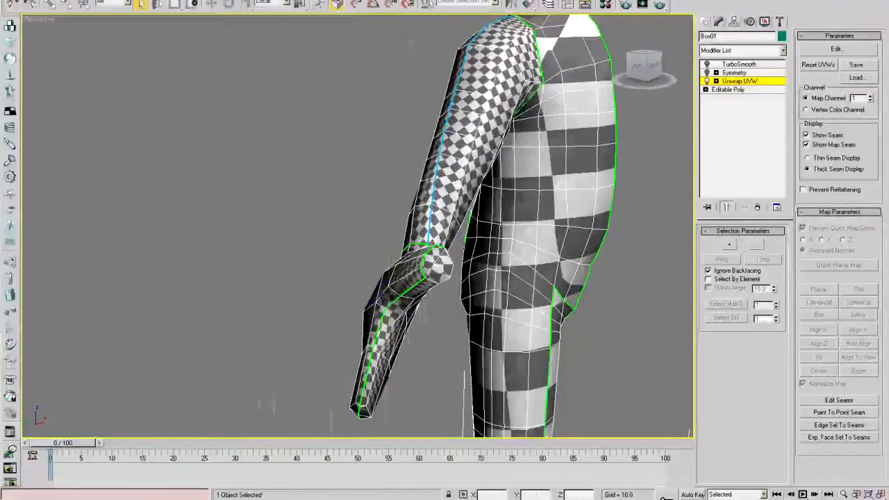
{"action": "middle_click_drag", "start_coordinate": [426, 153], "coordinate": [468, 233], "text": "alt"}
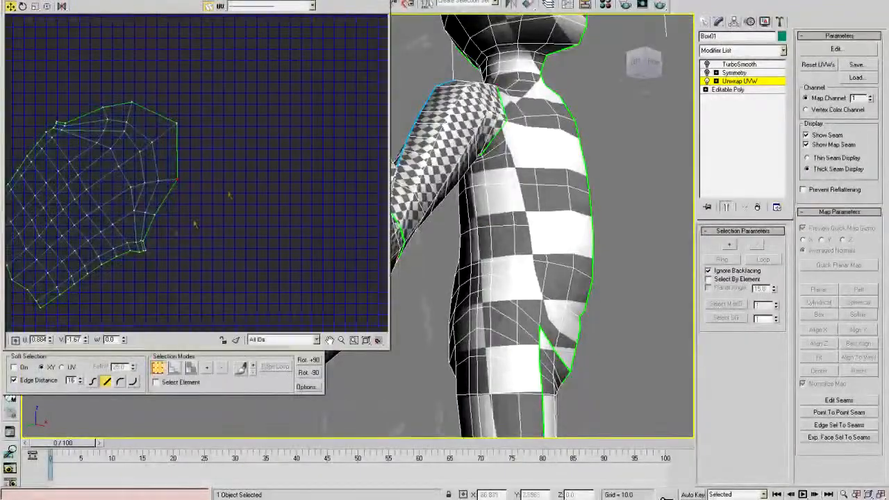
{"action": "middle_click_drag", "start_coordinate": [195, 222], "coordinate": [278, 195]}
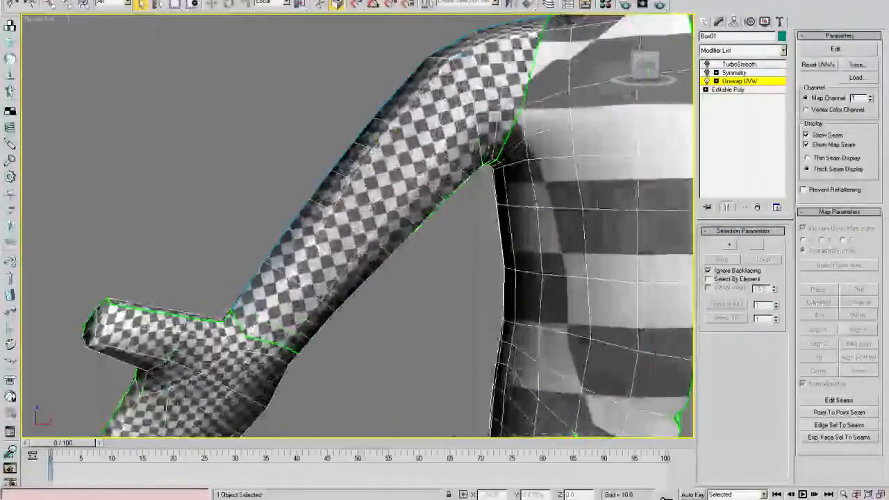
Leave Unwrap UVW editing and assign the unused 05 - Default material to the character, keeping its Standard type.
{"action": "key", "text": "m"}
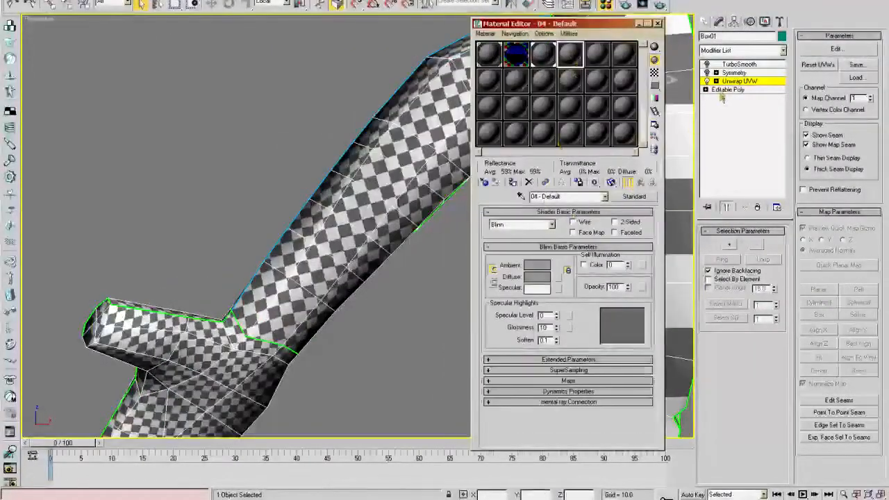
{"action": "left_click", "coordinate": [727, 82]}
{"action": "left_click", "coordinate": [552, 225]}
{"action": "left_click", "coordinate": [553, 224]}
{"action": "left_click", "coordinate": [628, 197]}
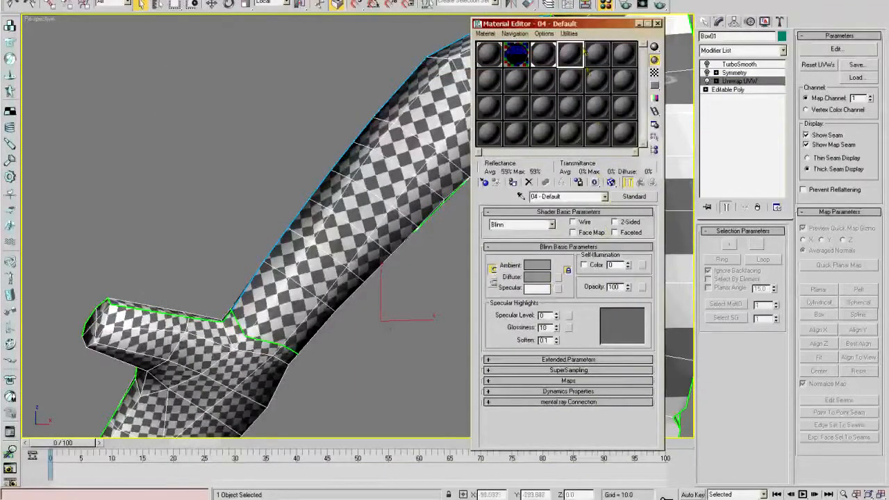
{"action": "left_click", "coordinate": [597, 54]}
{"action": "left_click", "coordinate": [513, 182]}
{"action": "left_click", "coordinate": [634, 197]}
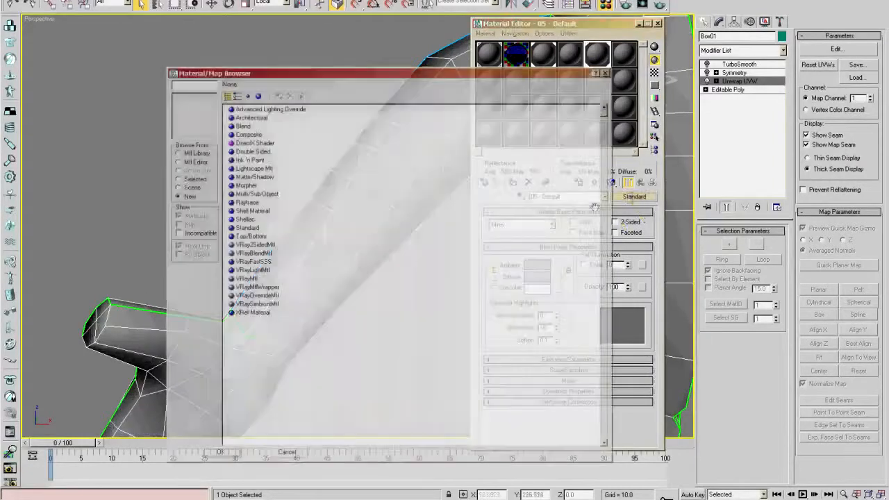
{"action": "left_click", "coordinate": [604, 74]}
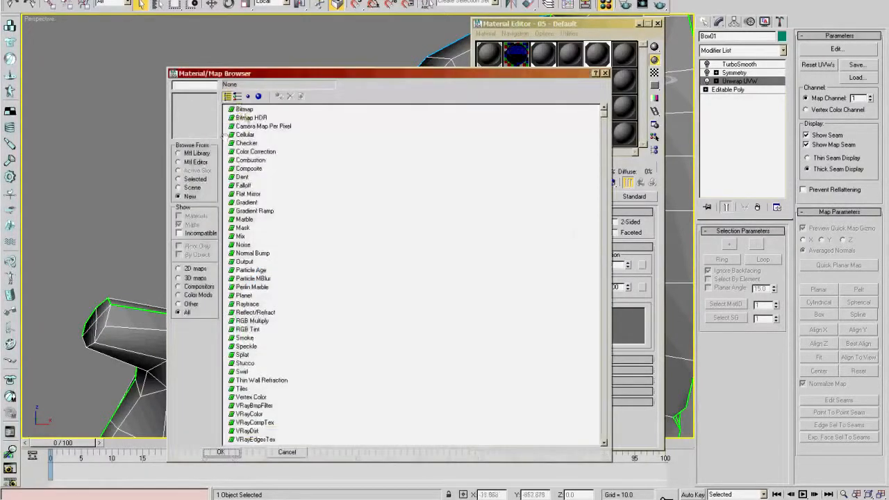
Add a Bitmap map to the material's diffuse color and browse to the Textures folder inside 3D Work.
{"action": "double_click", "coordinate": [240, 120]}
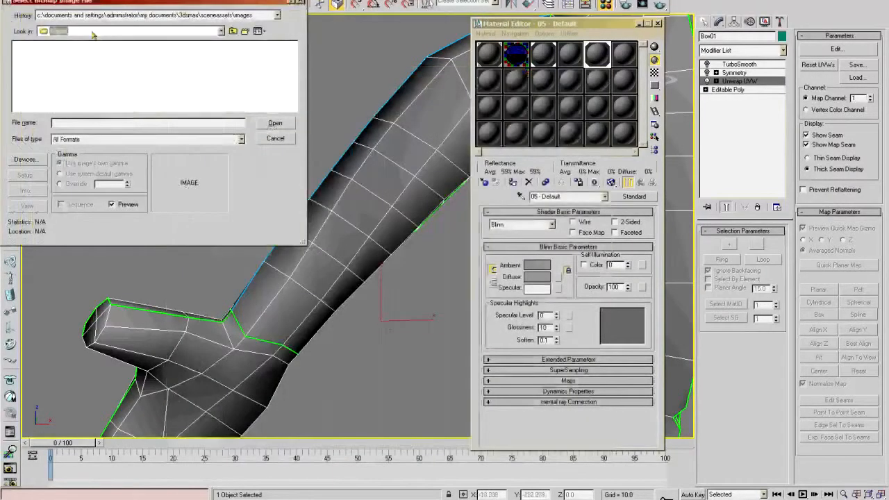
{"action": "left_click", "coordinate": [93, 31]}
{"action": "left_click", "coordinate": [71, 109]}
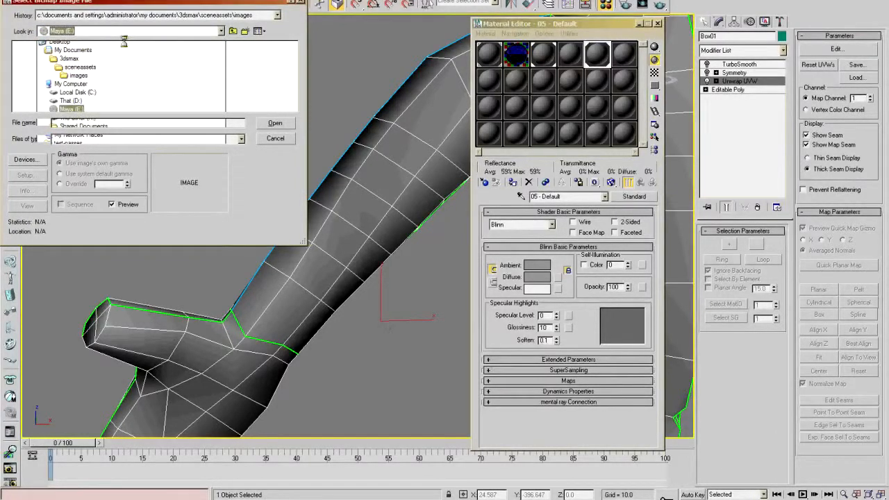
{"action": "left_click", "coordinate": [97, 31]}
{"action": "left_click", "coordinate": [79, 92]}
{"action": "double_click", "coordinate": [31, 46]}
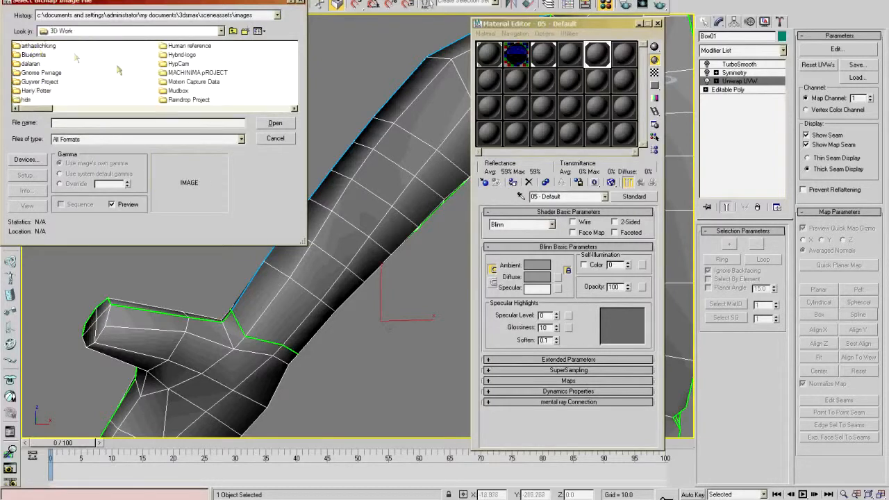
{"action": "left_click_drag", "start_coordinate": [304, 241], "coordinate": [333, 307]}
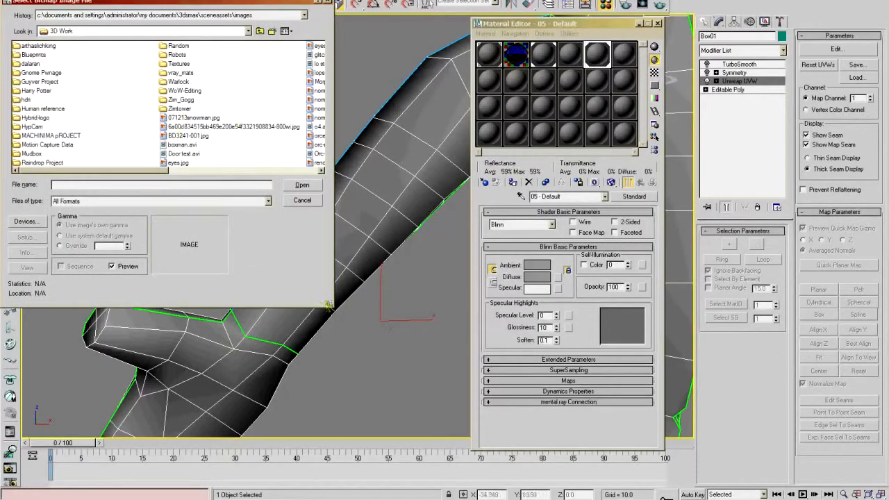
{"action": "left_click_drag", "start_coordinate": [332, 306], "coordinate": [367, 364]}
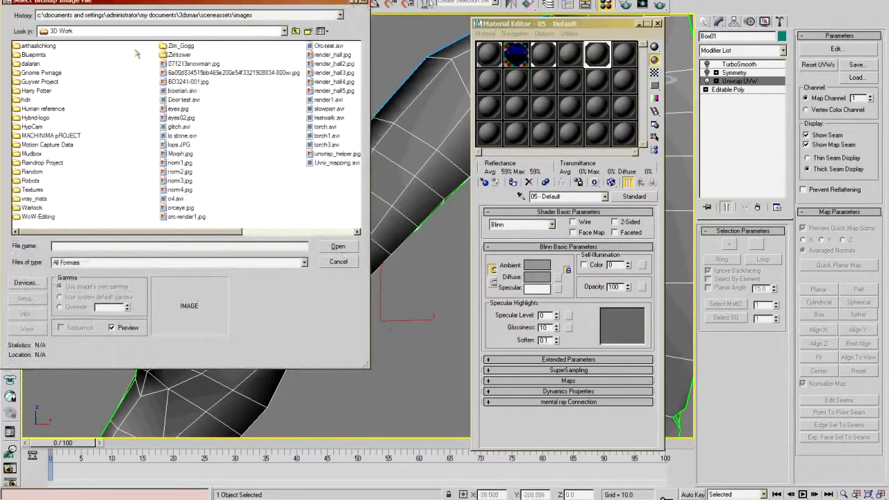
{"action": "double_click", "coordinate": [34, 190]}
Preview the texture images, switch the file list to thumbnails, and load cobbles01.jpg as the diffuse bitmap.
{"action": "left_click", "coordinate": [33, 55]}
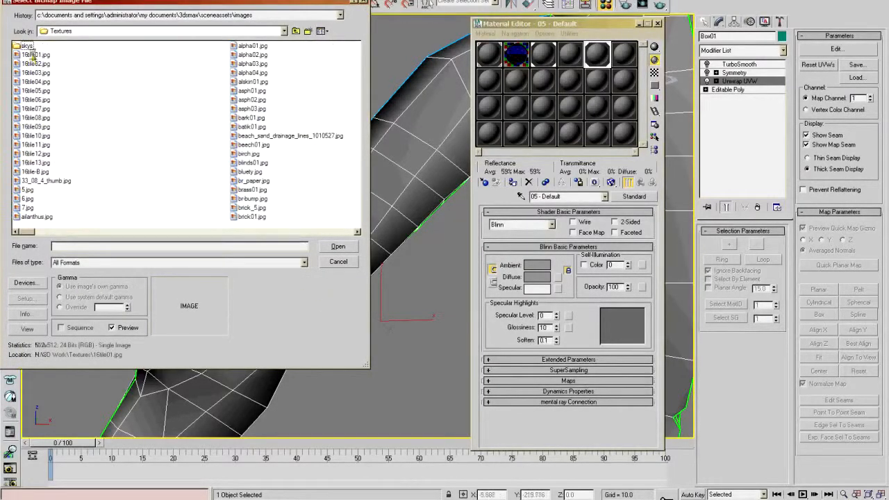
{"action": "left_click", "coordinate": [254, 100]}
{"action": "left_click", "coordinate": [254, 118]}
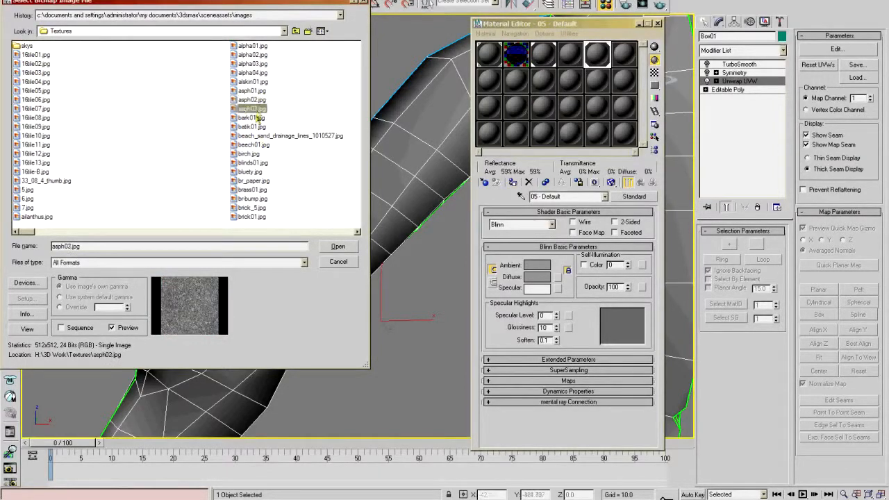
{"action": "left_click", "coordinate": [254, 127]}
{"action": "left_click", "coordinate": [254, 136]}
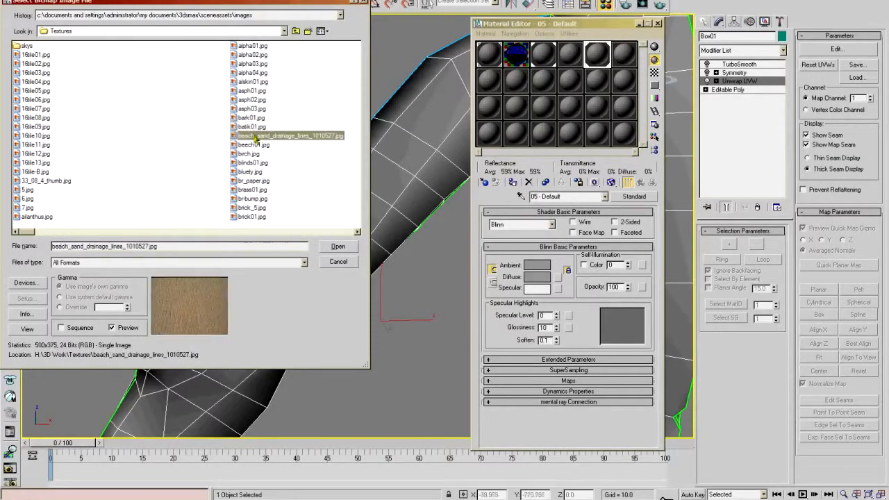
{"action": "key", "text": "Up"}
{"action": "key", "text": "Up"}
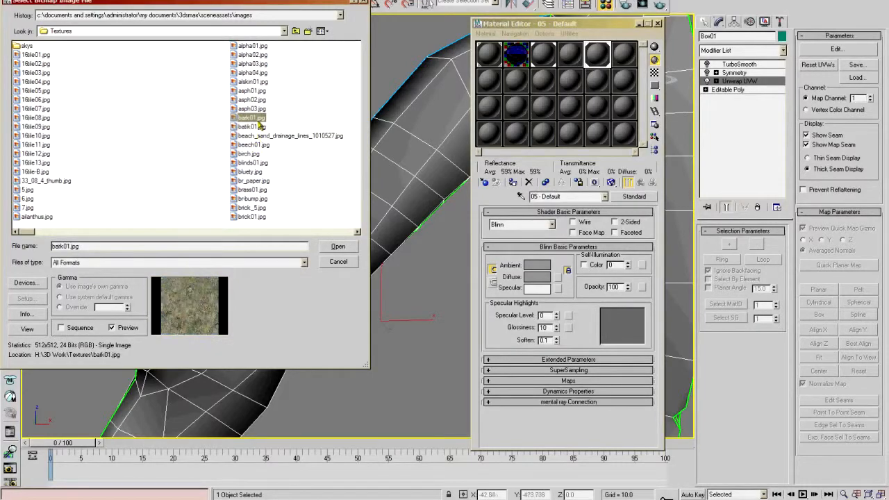
{"action": "left_click", "coordinate": [320, 30]}
{"action": "left_click", "coordinate": [340, 36]}
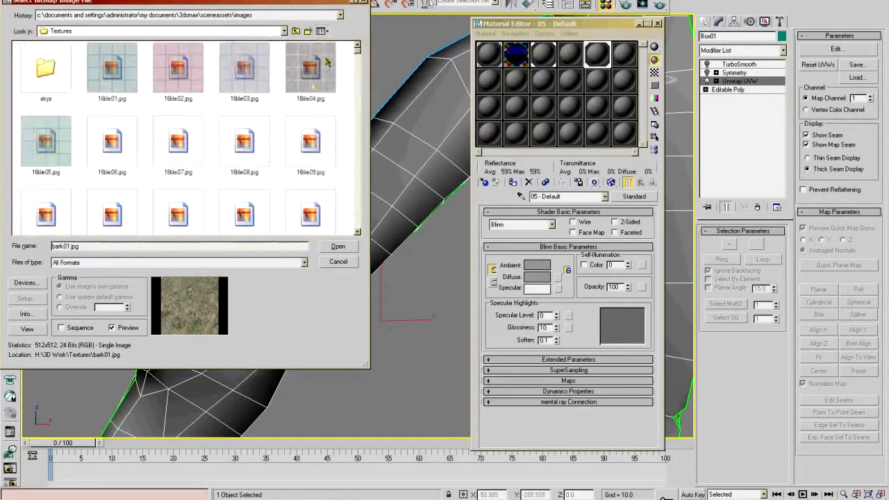
{"action": "left_click_drag", "start_coordinate": [359, 63], "coordinate": [359, 84]}
{"action": "left_click", "coordinate": [311, 103]}
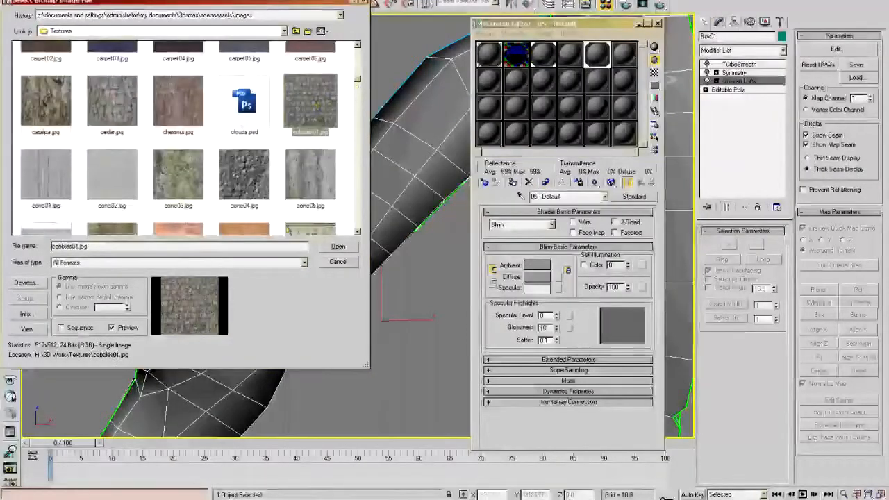
{"action": "left_click", "coordinate": [337, 247]}
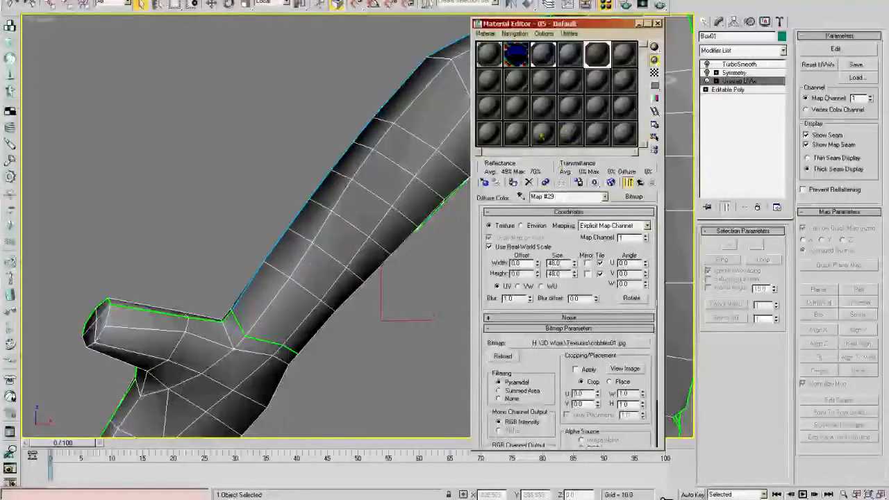
Set the bitmap's width and height size to 1.0, show the map in the viewport, and close the Material Editor.
{"action": "type", "text": "1"}
{"action": "key", "text": "Tab"}
{"action": "type", "text": "1"}
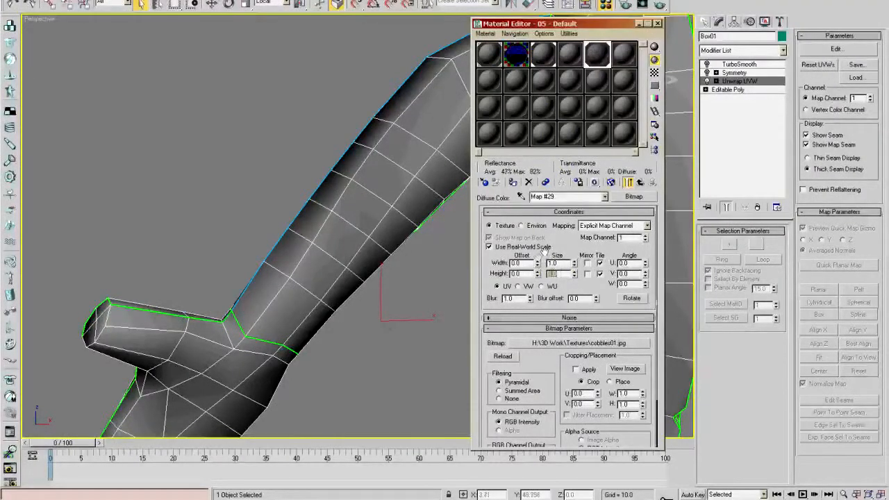
{"action": "left_click", "coordinate": [610, 183]}
{"action": "middle_click_drag", "start_coordinate": [450, 243], "coordinate": [434, 194]}
{"action": "key", "text": "m"}
Enable Symmetry and TurboSmooth above the unwrap, and inspect the cobblestone texture along the underside of the arm.
{"action": "middle_click_drag", "start_coordinate": [454, 245], "coordinate": [375, 198], "text": "alt"}
{"action": "left_click", "coordinate": [734, 73]}
{"action": "left_click", "coordinate": [739, 64]}
{"action": "left_click", "coordinate": [734, 73]}
{"action": "left_click", "coordinate": [726, 65]}
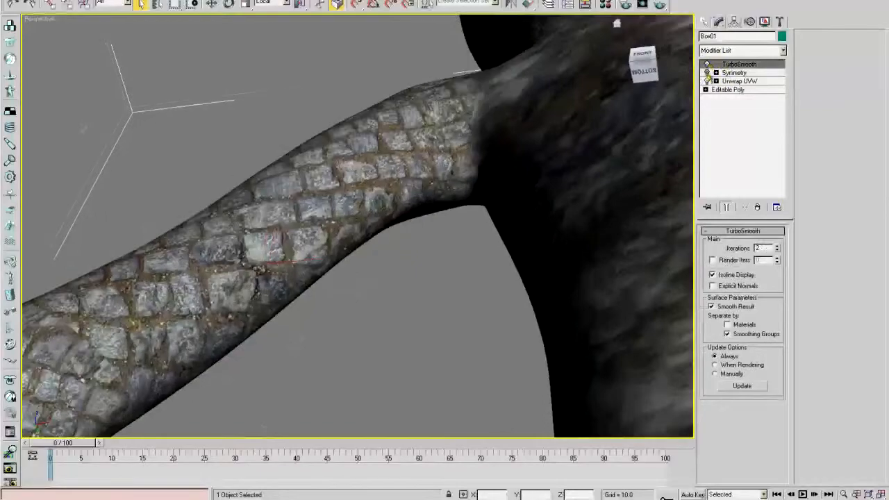
{"action": "mouse_move", "coordinate": [340, 203]}
{"action": "middle_mouse_down", "text": "alt"}
{"action": "mouse_move", "coordinate": [310, 221]}
{"action": "mouse_move", "coordinate": [405, 304]}
{"action": "mouse_move", "coordinate": [333, 213]}
{"action": "mouse_move", "coordinate": [323, 153]}
{"action": "mouse_move", "coordinate": [349, 200]}
{"action": "middle_mouse_up", "text": "alt"}
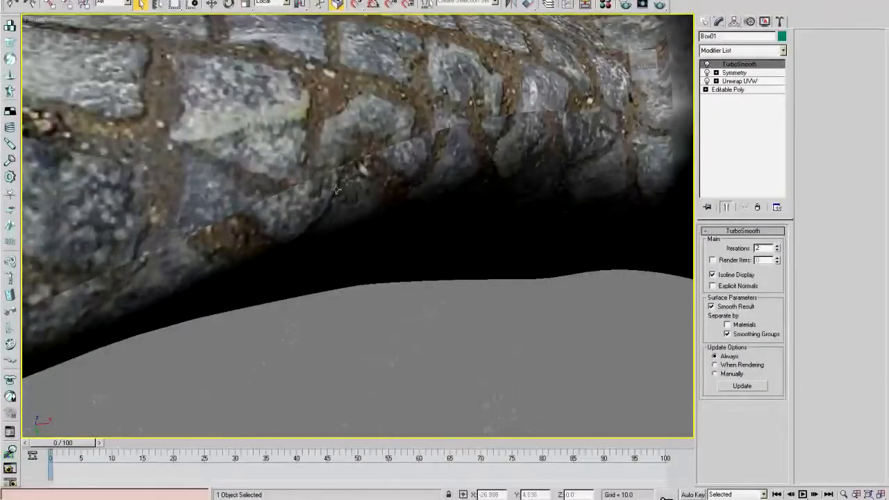
Inspect the cobblestone texture along the arm's length, around its outer side, and where the shoulder meets the torso.
{"action": "scroll", "coordinate": [346, 180], "scroll_direction": "down", "scroll_amount": 6}
{"action": "middle_click_drag", "start_coordinate": [347, 181], "coordinate": [390, 346], "text": "alt"}
{"action": "scroll", "coordinate": [409, 187], "scroll_direction": "up", "scroll_amount": 6}
{"action": "scroll", "coordinate": [410, 181], "scroll_direction": "down", "scroll_amount": 4}
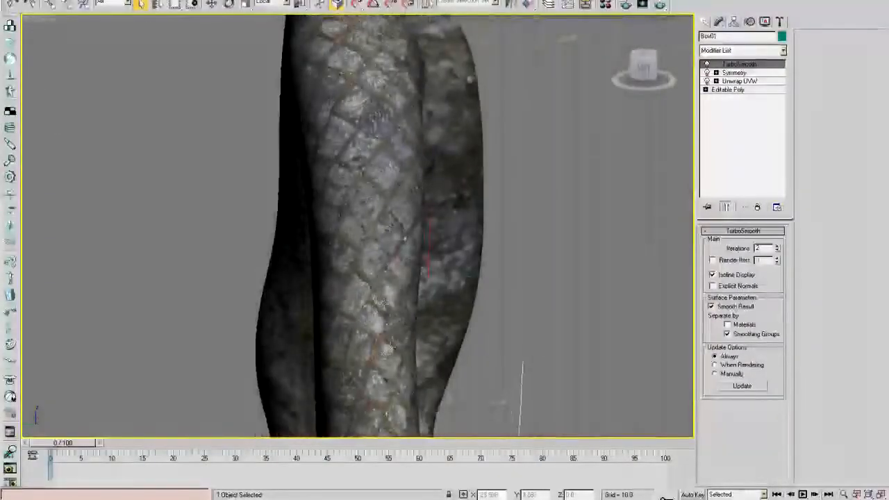
{"action": "middle_click_drag", "start_coordinate": [354, 115], "coordinate": [339, 242]}
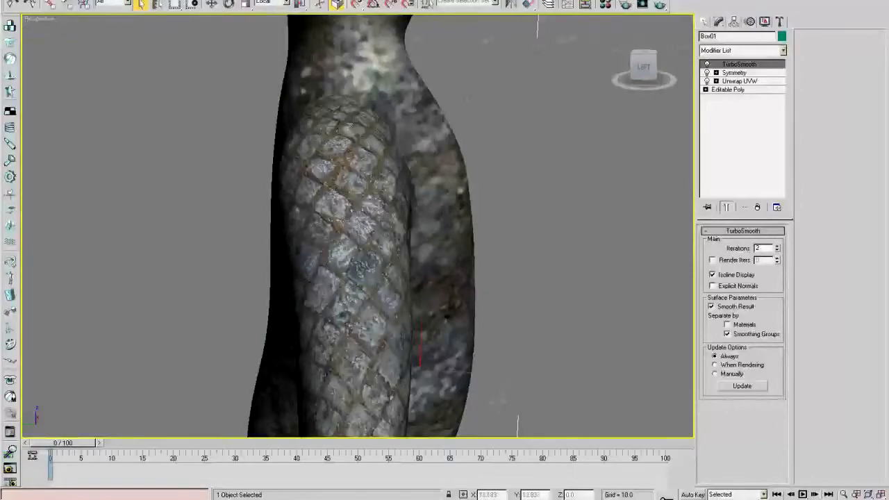
{"action": "middle_click_drag", "start_coordinate": [438, 237], "coordinate": [368, 208], "text": "alt"}
{"action": "scroll", "coordinate": [439, 175], "scroll_direction": "up", "scroll_amount": 1}
{"action": "middle_click_drag", "start_coordinate": [440, 174], "coordinate": [361, 226]}
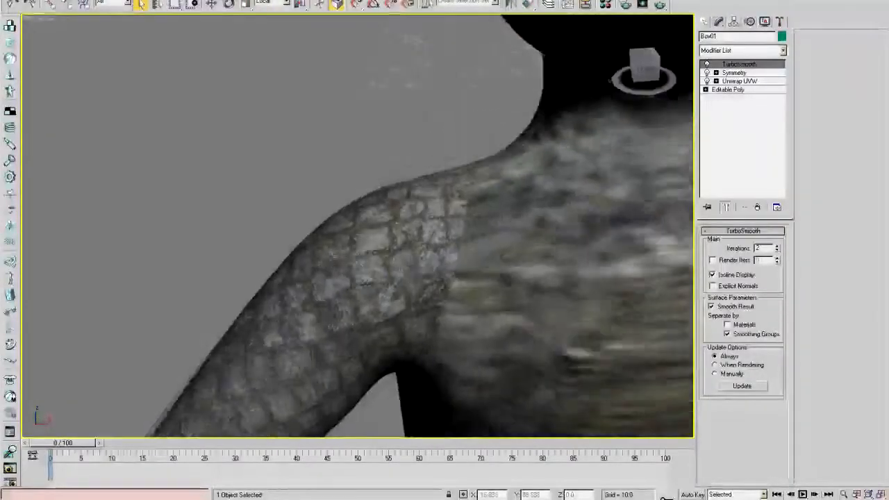
{"action": "scroll", "coordinate": [361, 226], "scroll_direction": "up", "scroll_amount": 5}
{"action": "scroll", "coordinate": [351, 198], "scroll_direction": "down", "scroll_amount": 5}
{"action": "middle_click_drag", "start_coordinate": [343, 197], "coordinate": [399, 193], "text": "alt"}
Examine the whole character from front, back and three-quarter angles, comparing the cobblestone mapping on the arms with the torso, head and legs.
{"action": "scroll", "coordinate": [399, 193], "scroll_direction": "down", "scroll_amount": 5}
{"action": "middle_click_drag", "start_coordinate": [301, 272], "coordinate": [185, 332], "text": "alt"}
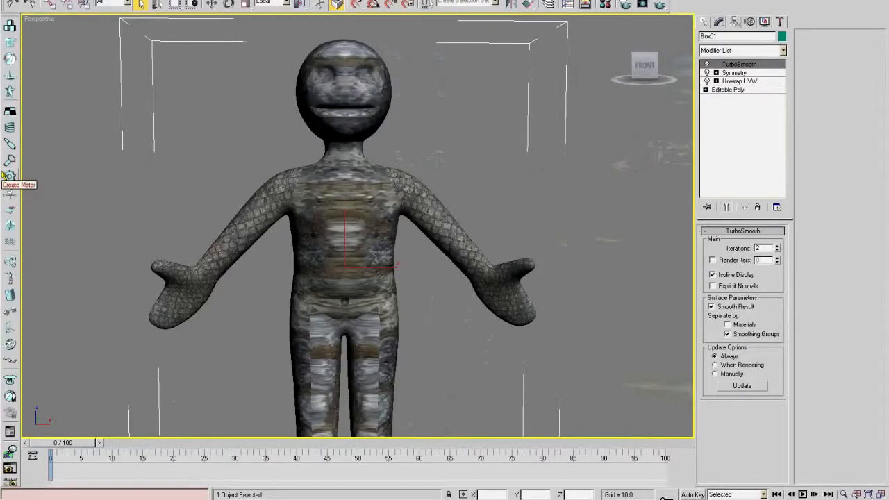
{"action": "middle_click_drag", "start_coordinate": [297, 198], "coordinate": [356, 167], "text": "alt"}
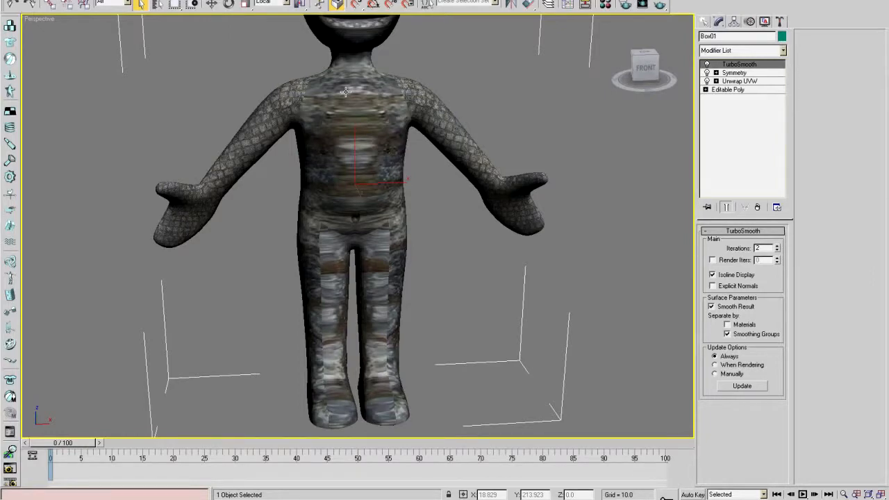
{"action": "middle_click_drag", "start_coordinate": [351, 165], "coordinate": [338, 180], "text": "alt"}
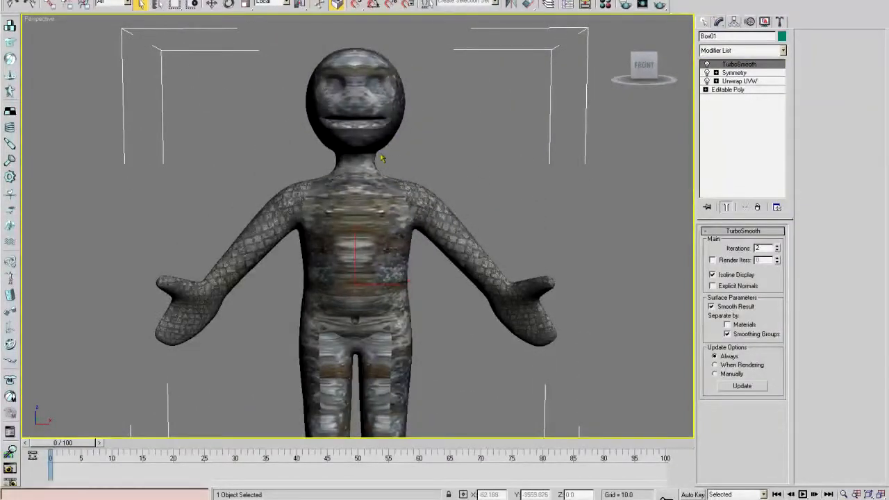
{"action": "middle_click_drag", "start_coordinate": [351, 135], "coordinate": [413, 136]}
{"action": "middle_click_drag", "start_coordinate": [406, 208], "coordinate": [338, 167], "text": "alt"}
{"action": "middle_click_drag", "start_coordinate": [349, 200], "coordinate": [445, 205], "text": "alt"}
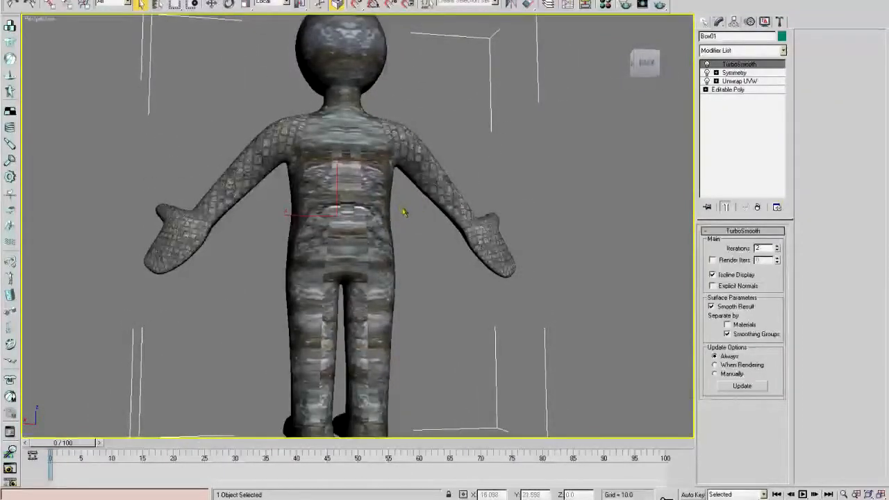
{"action": "scroll", "coordinate": [404, 230], "scroll_direction": "down", "scroll_amount": 2}
{"action": "scroll", "coordinate": [458, 193], "scroll_direction": "up", "scroll_amount": 2}
{"action": "middle_click_drag", "start_coordinate": [460, 193], "coordinate": [316, 207], "text": "alt"}
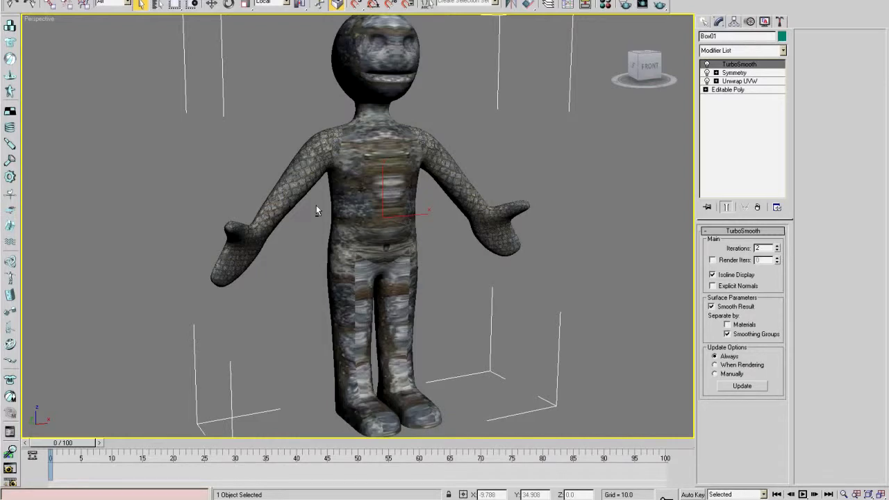
{"action": "middle_click_drag", "start_coordinate": [461, 118], "coordinate": [419, 148]}
{"action": "scroll", "coordinate": [419, 151], "scroll_direction": "up", "scroll_amount": 3}
{"action": "middle_click_drag", "start_coordinate": [155, 187], "coordinate": [252, 179]}
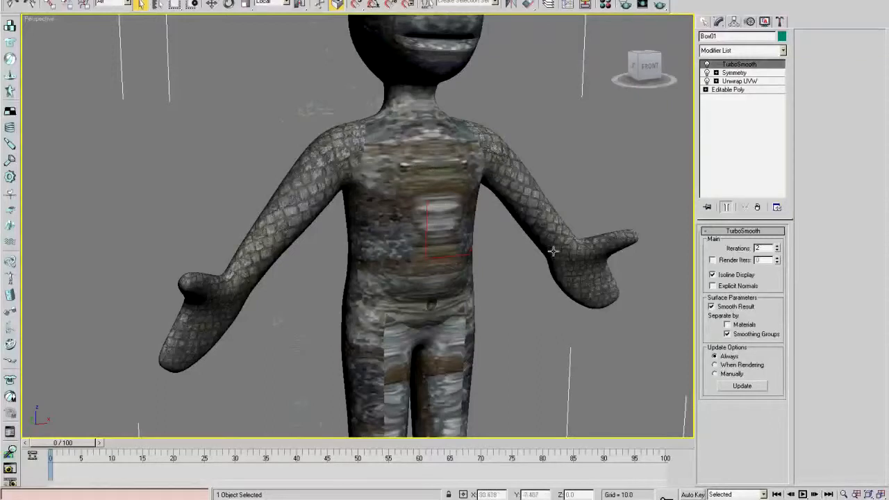